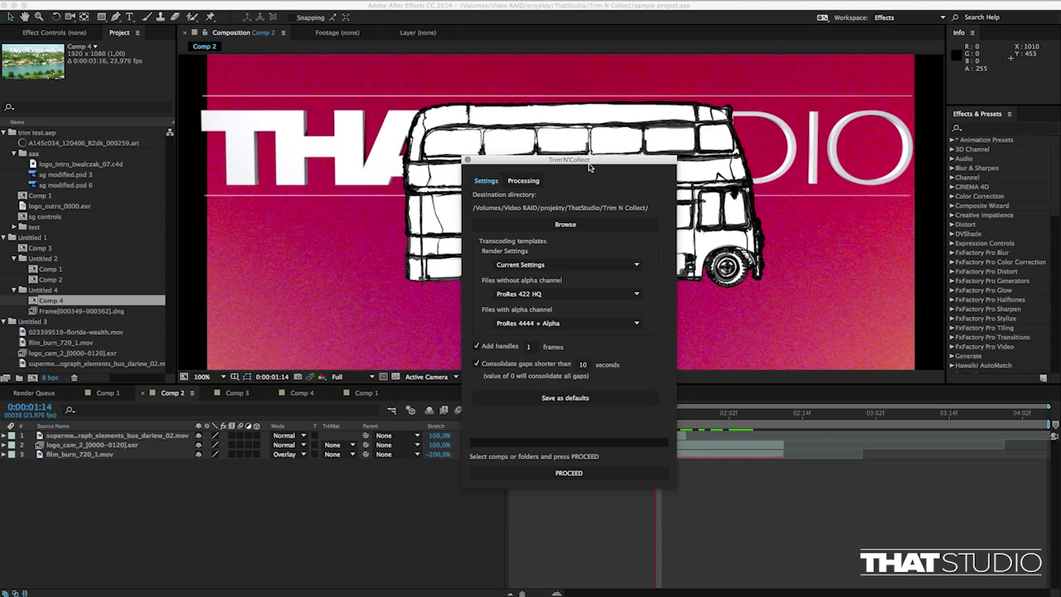
Step: Inspect the .ari, DNG, EXR, film_burn_720_1.mov and 023399519-florida-wealth.mov footage details in turn
left_click_drag(592, 167, 584, 165)
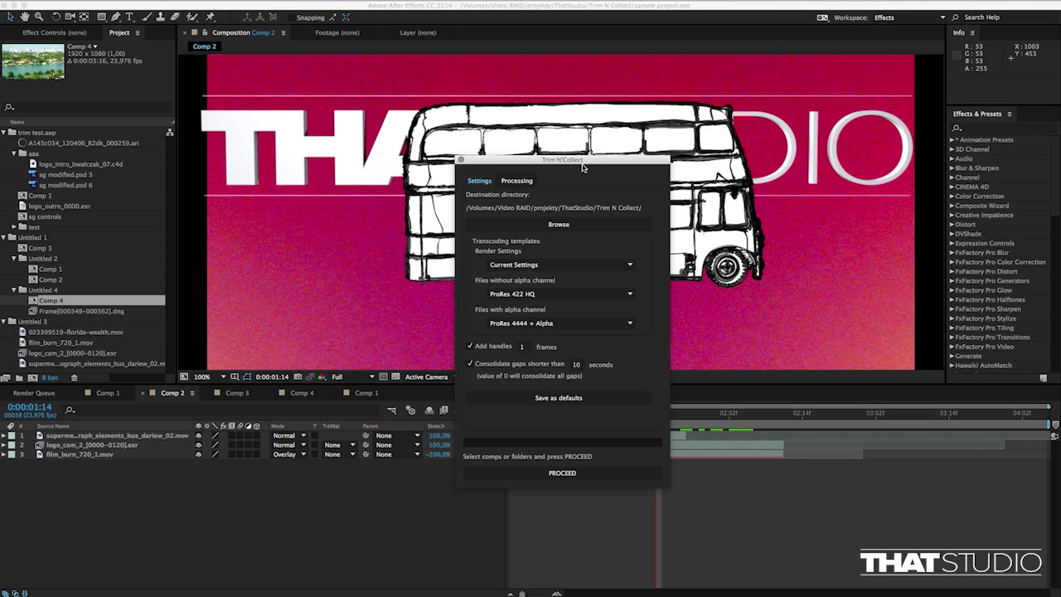
left_click(116, 144)
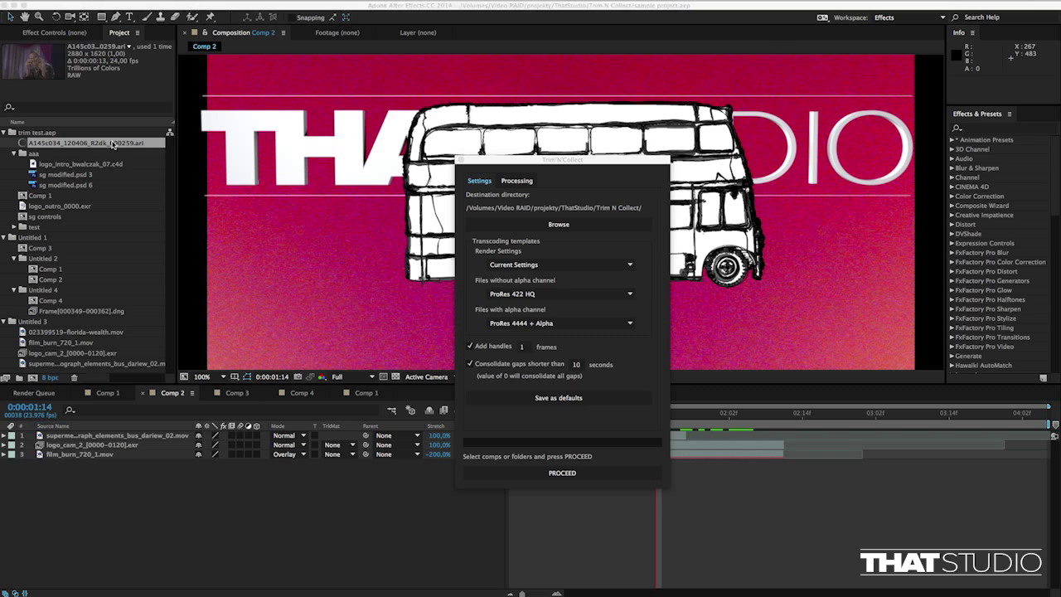
left_click(105, 313)
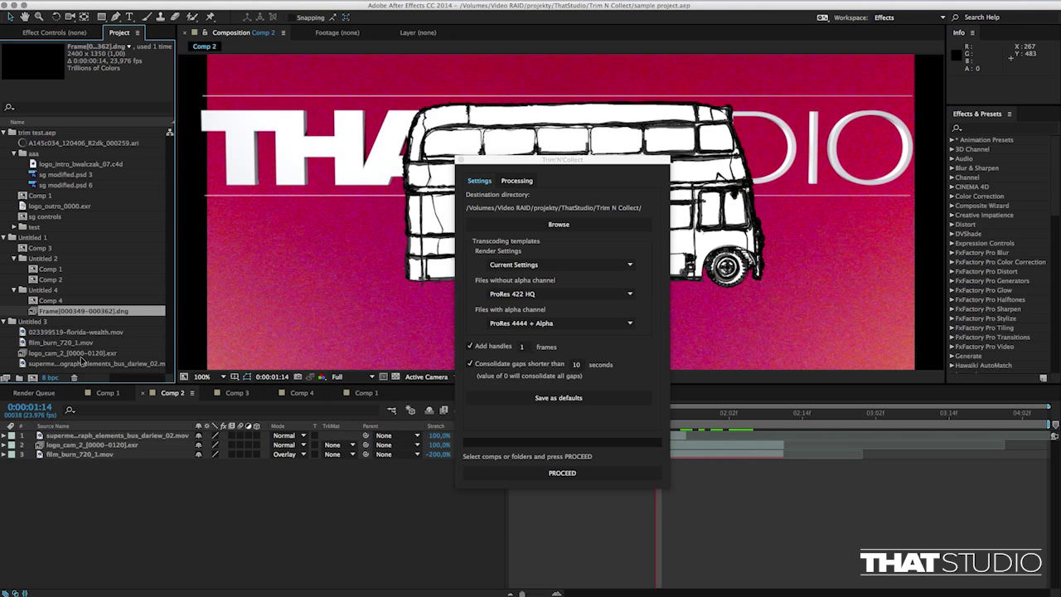
left_click(80, 354)
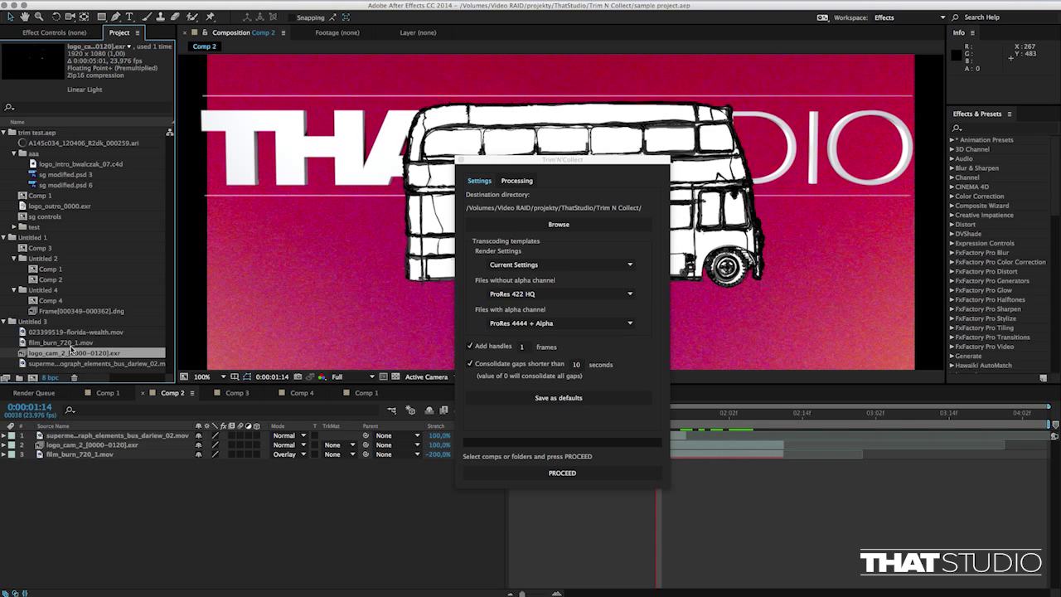
left_click(71, 343)
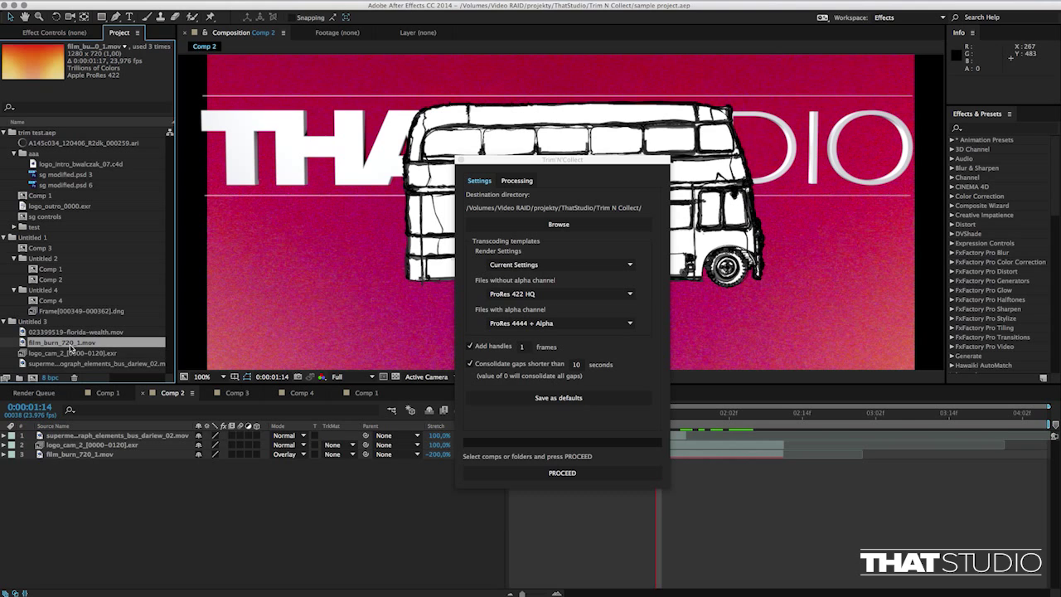
left_click(73, 331)
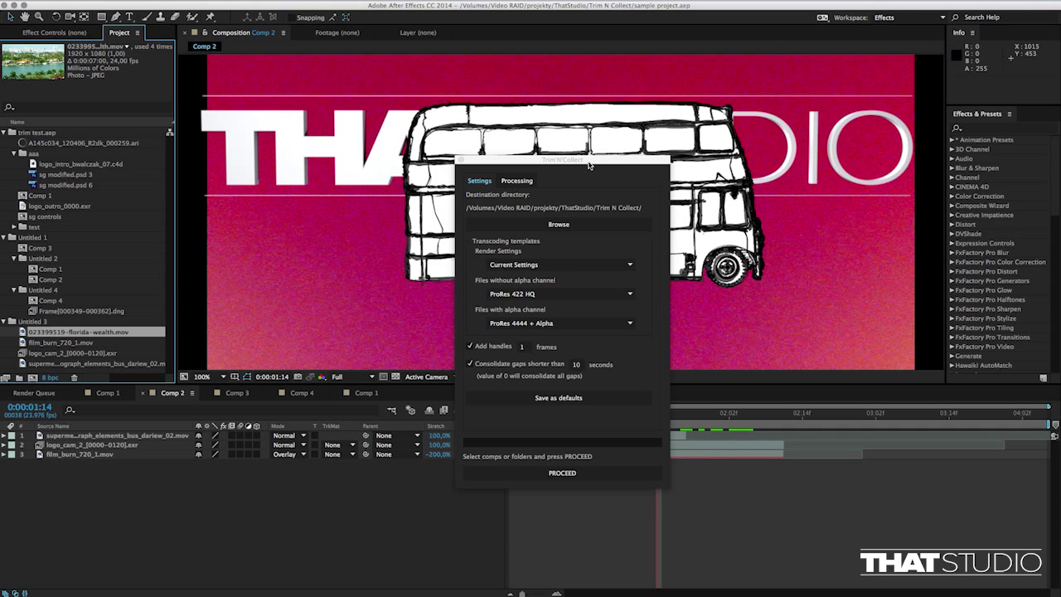
left_click_drag(563, 162, 551, 163)
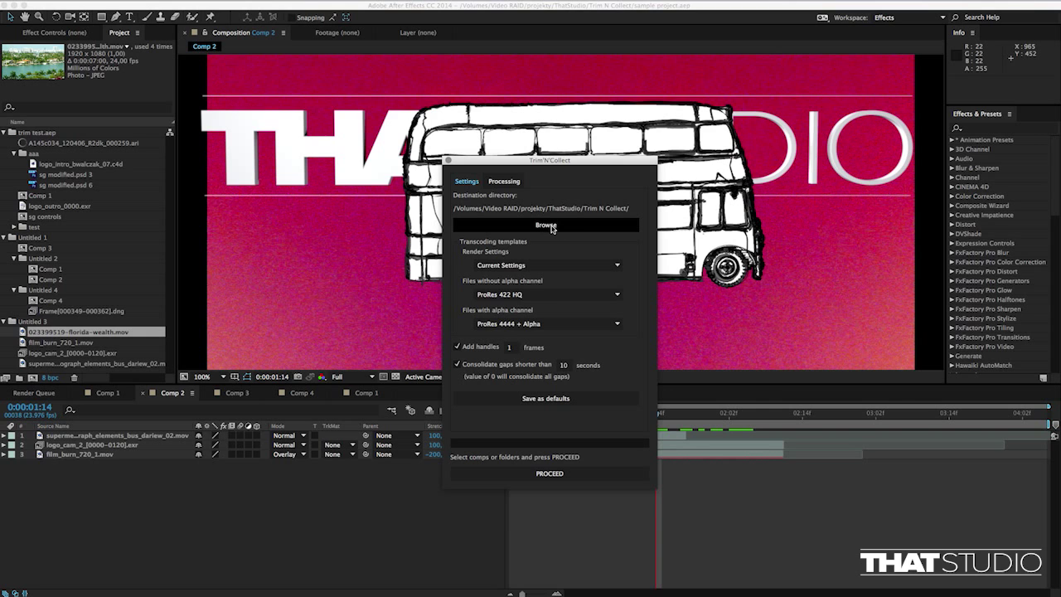
Step: Point the Trim'N'Collect destination directory at the archive folder inside Trim N Collect
left_click(549, 226)
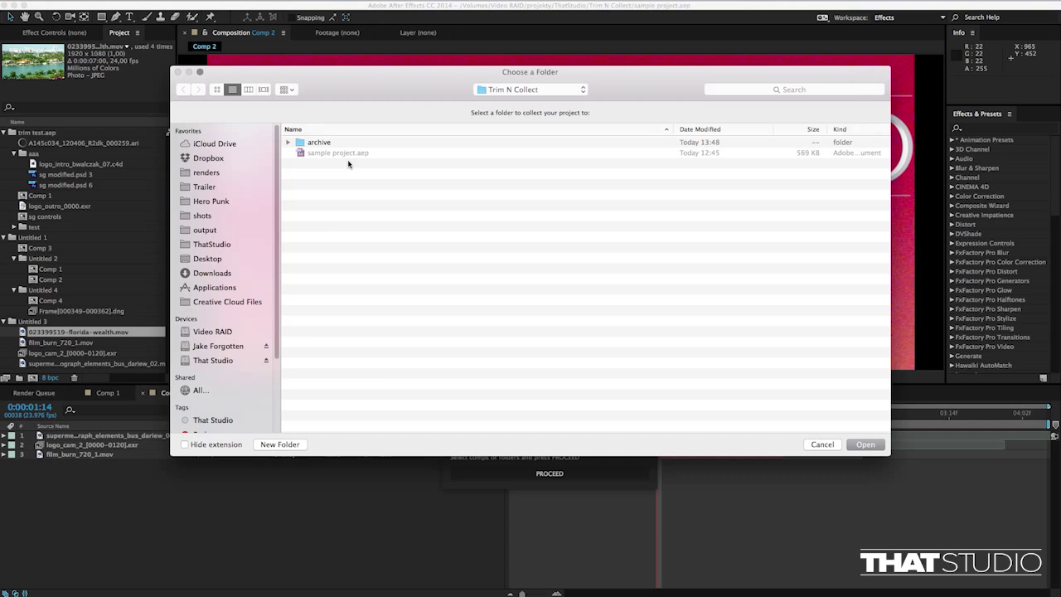
double_click(321, 144)
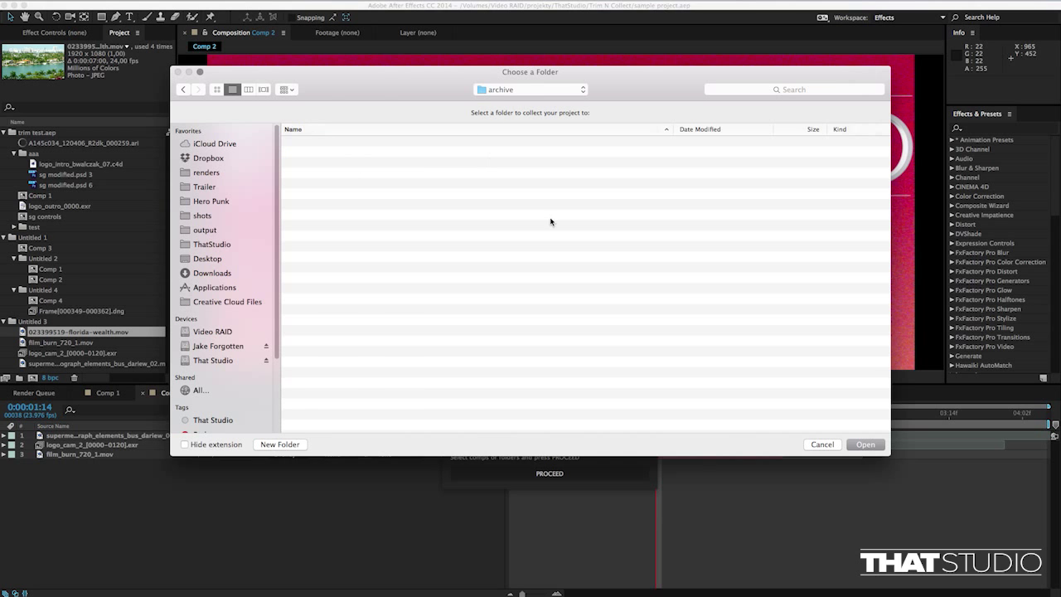
left_click(863, 445)
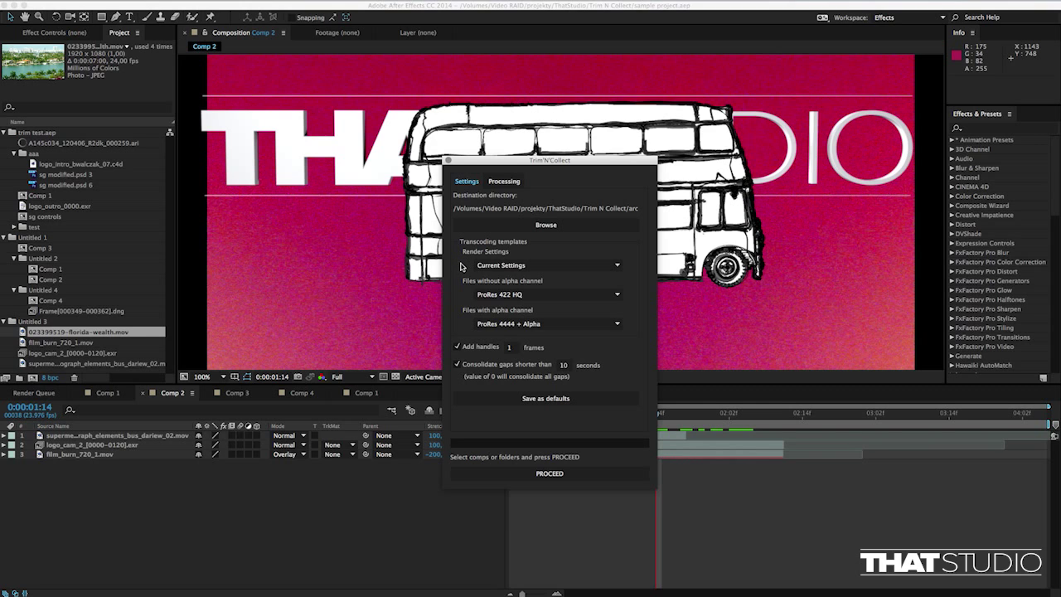
Step: Choose Best Settings 32-bit rendering, set gap consolidation to 0 seconds, and save as defaults
left_click(576, 266)
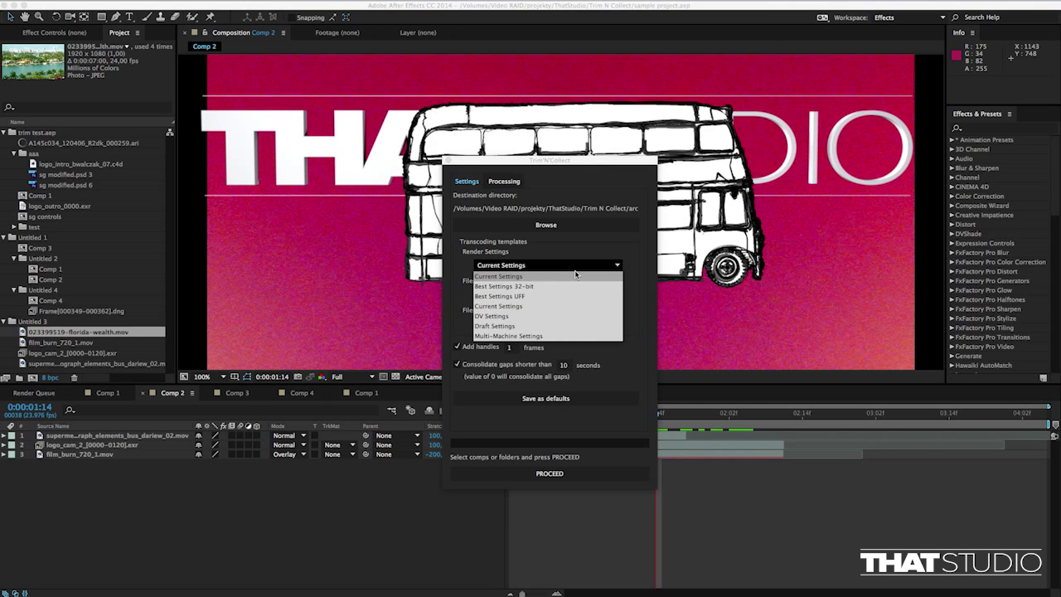
left_click(502, 287)
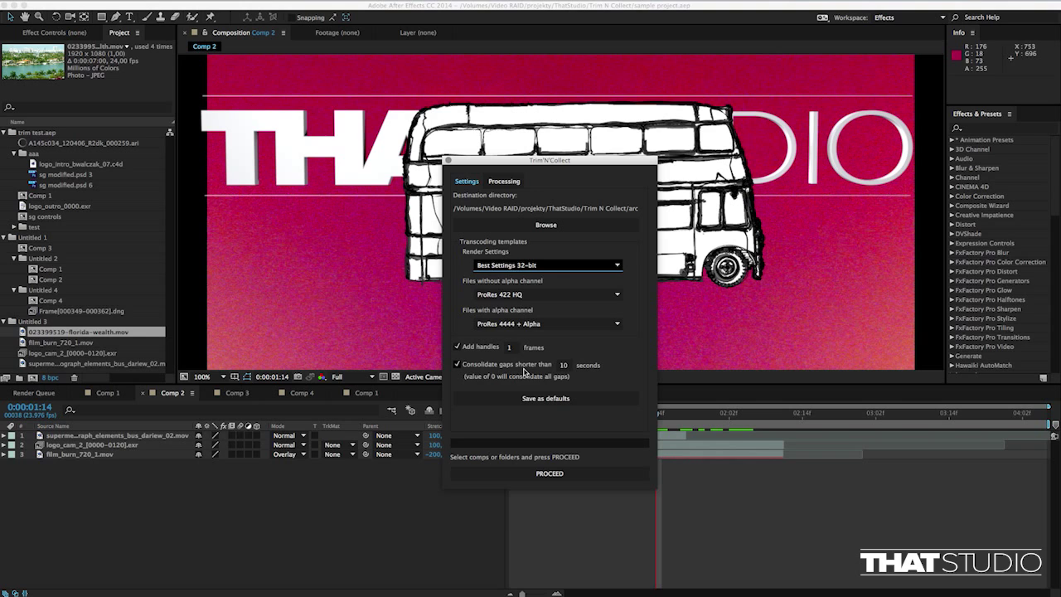
double_click(563, 365)
type("0")
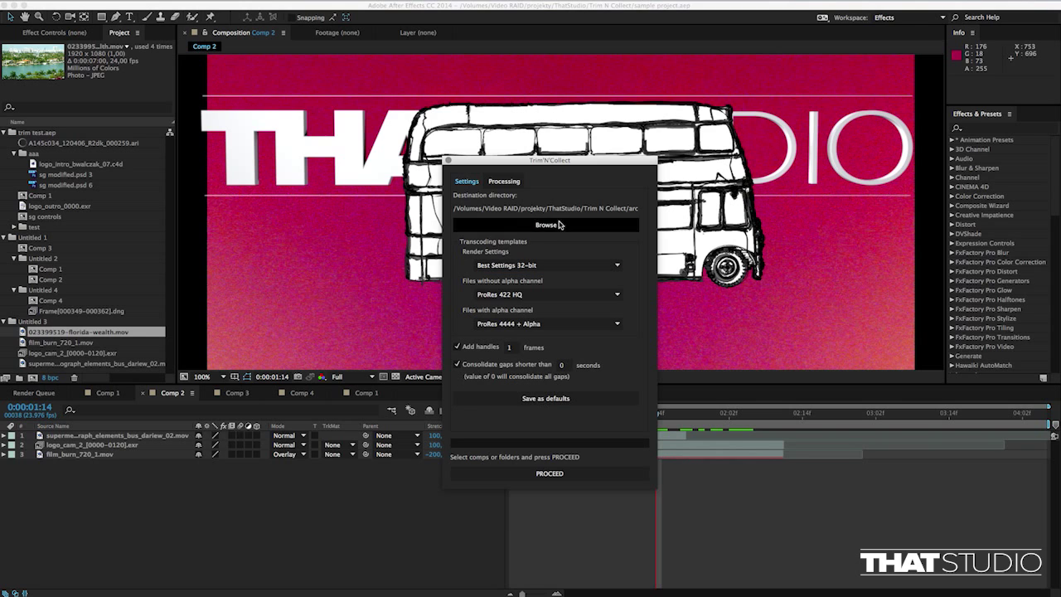
left_click(535, 403)
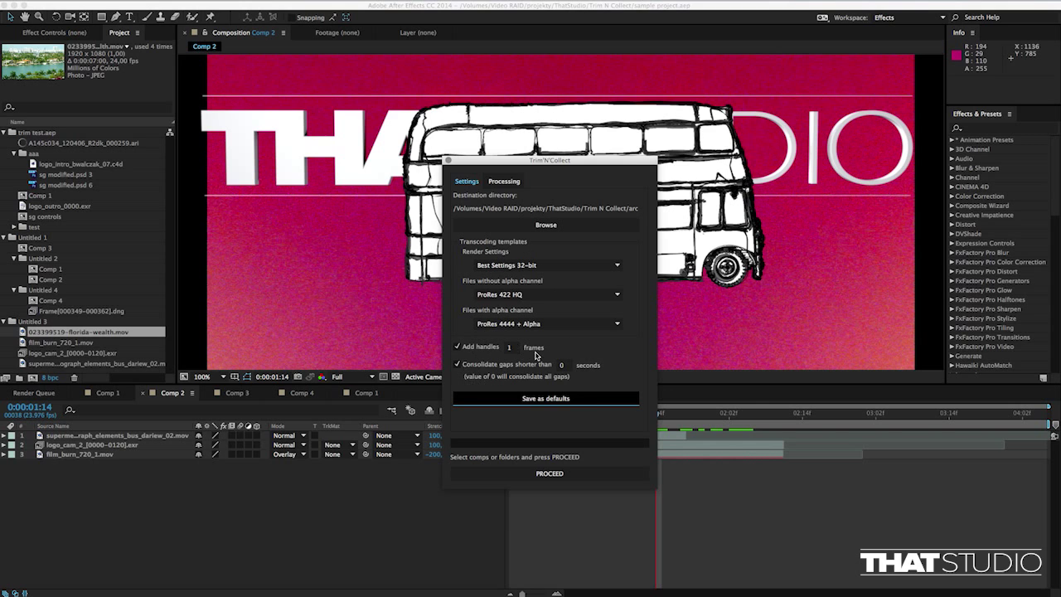
Step: Show the Processing options and turn on transcoding for image and OpenEXR sequences
left_click(505, 183)
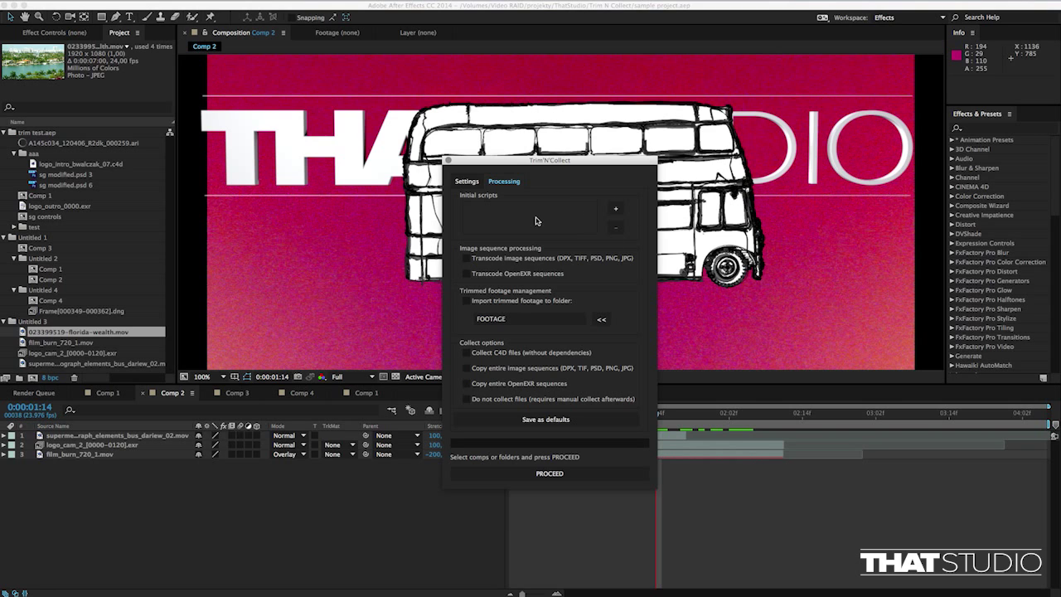
left_click(616, 210)
left_click(498, 272)
left_click(467, 259)
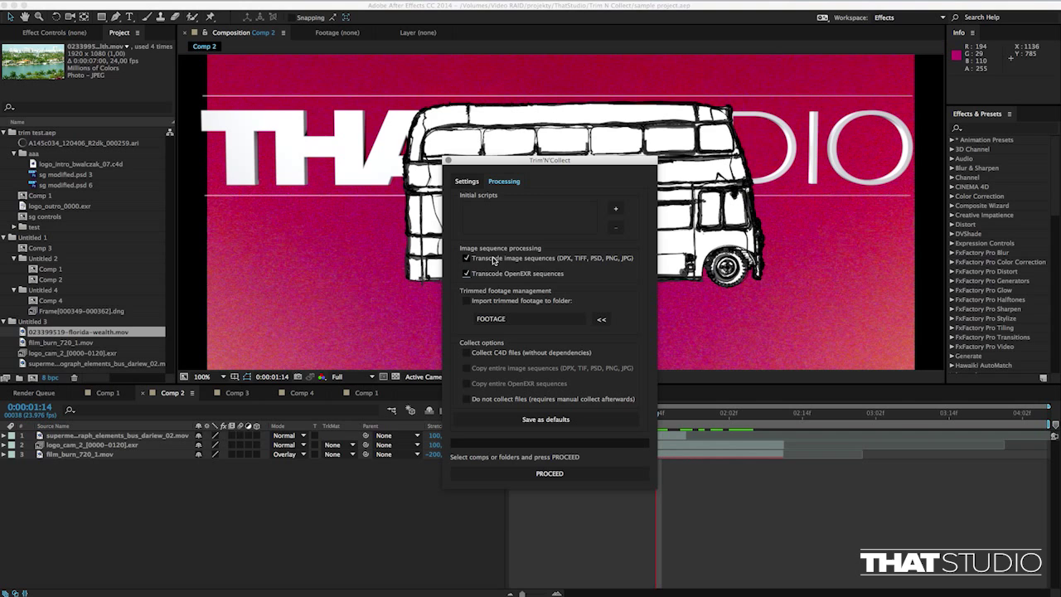
left_click(467, 259)
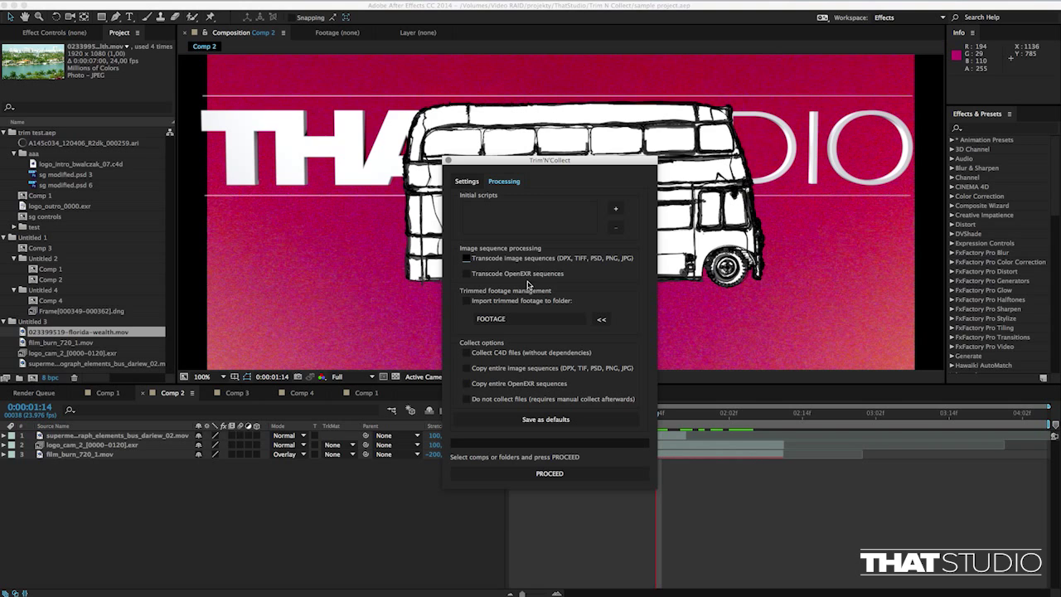
left_click(466, 274)
Step: Set the target folder to Untitled 1/Untitled 2, disable import-to-folder, and enable C4D collection
left_click(465, 300)
left_click(52, 259)
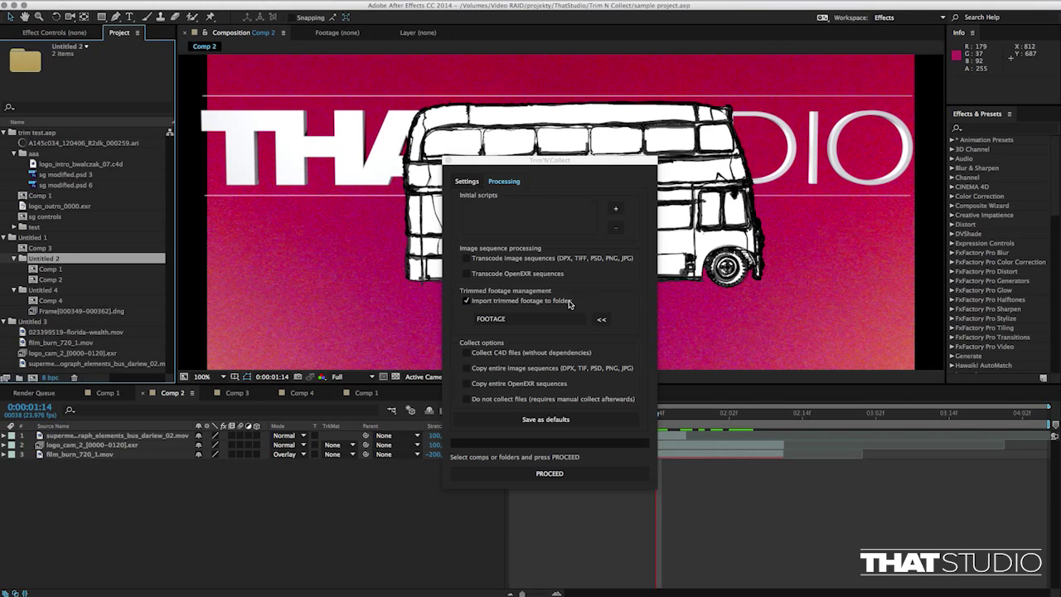
left_click(601, 320)
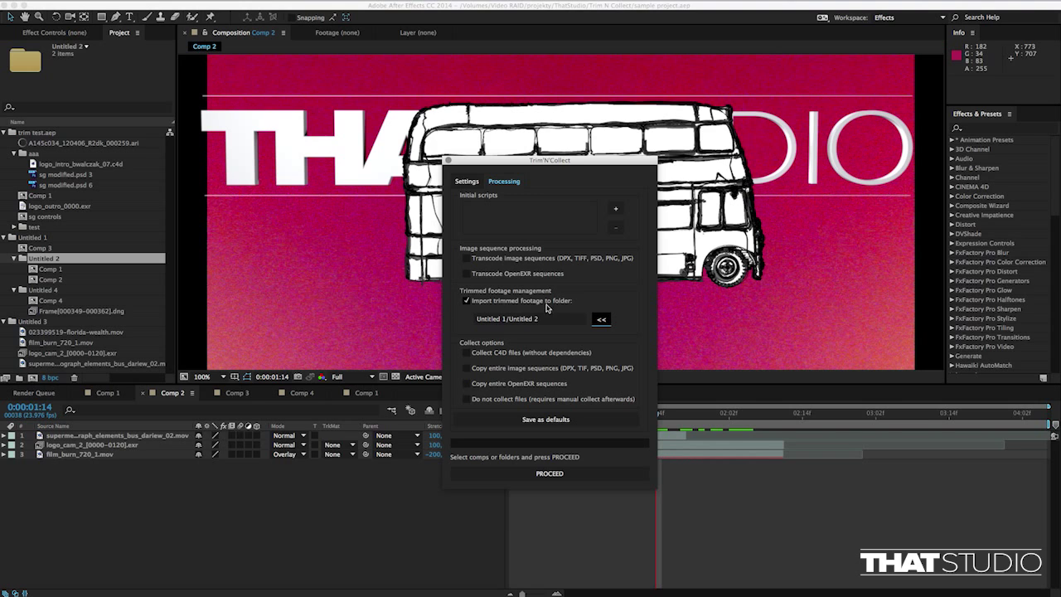
left_click(466, 301)
left_click(465, 354)
left_click(66, 164)
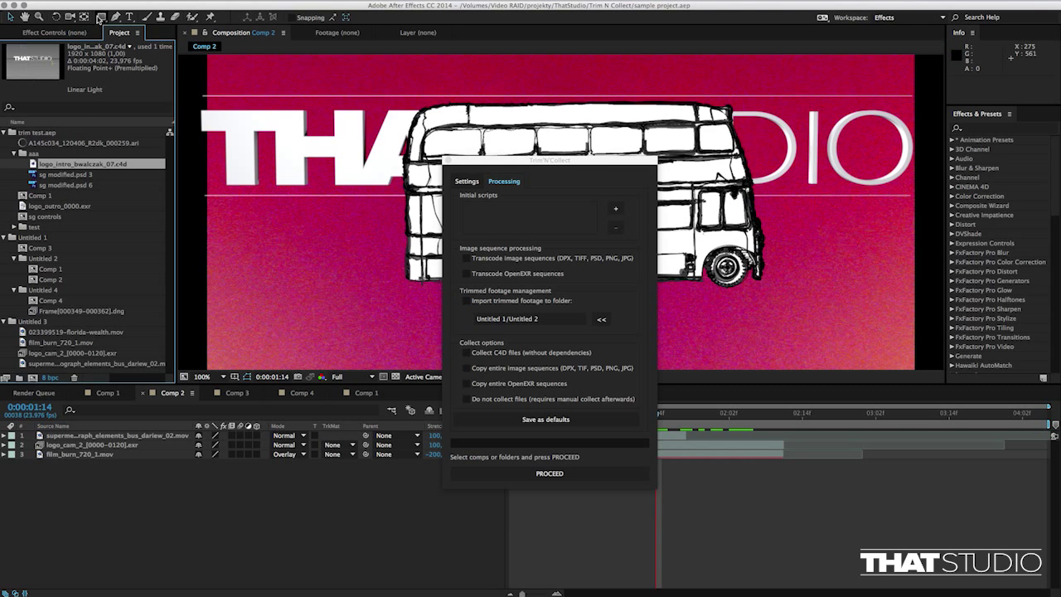
left_click(94, 3)
mouse_move(120, 254)
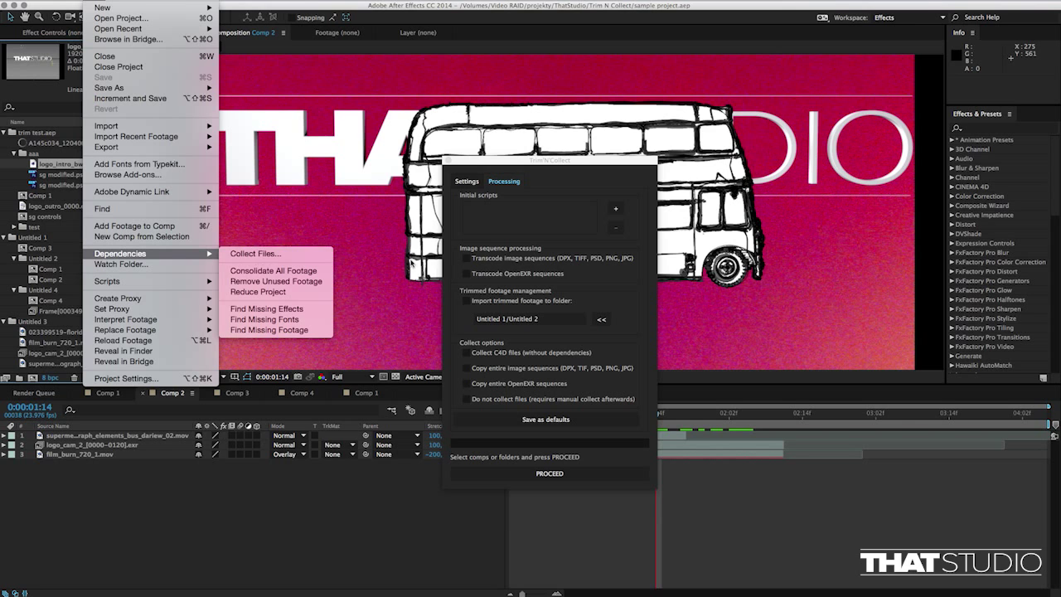
left_click(497, 304)
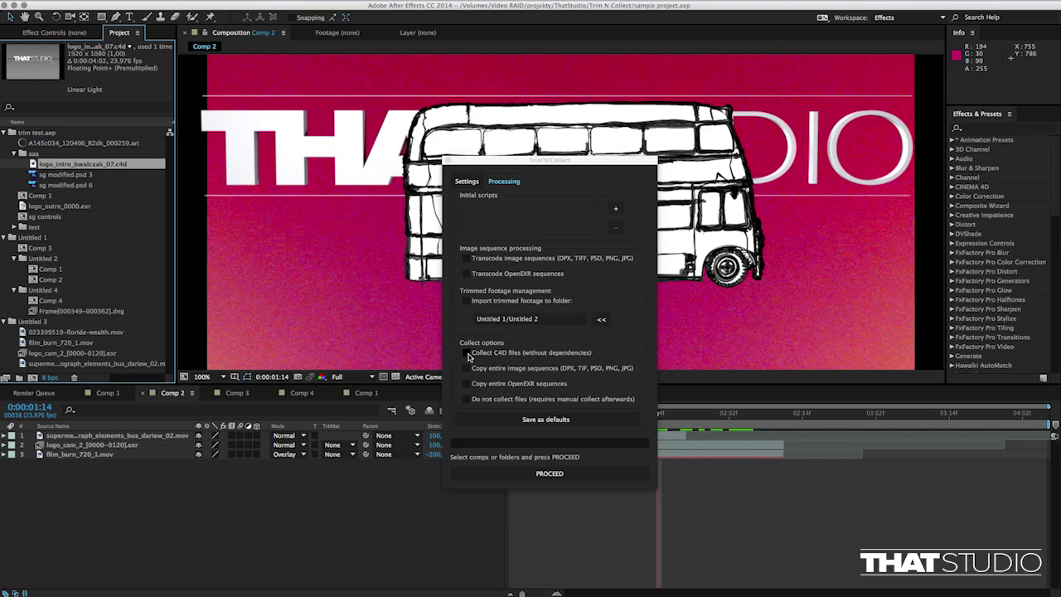
Step: Enable 'Collect C4D files' and 'Do not collect files', briefly checking the File > Dependencies commands
left_click(465, 354)
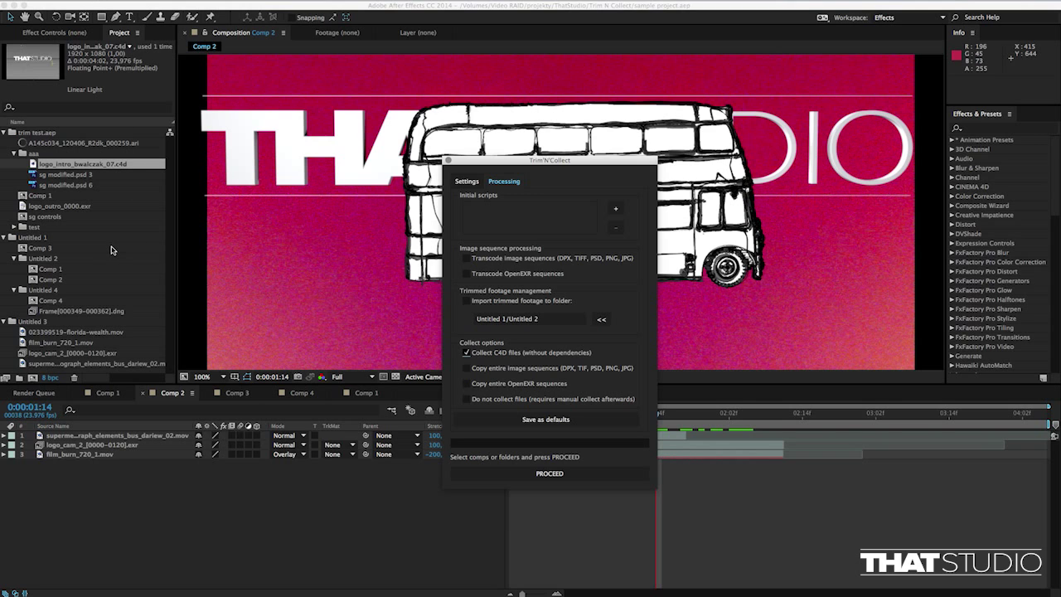
left_click(465, 398)
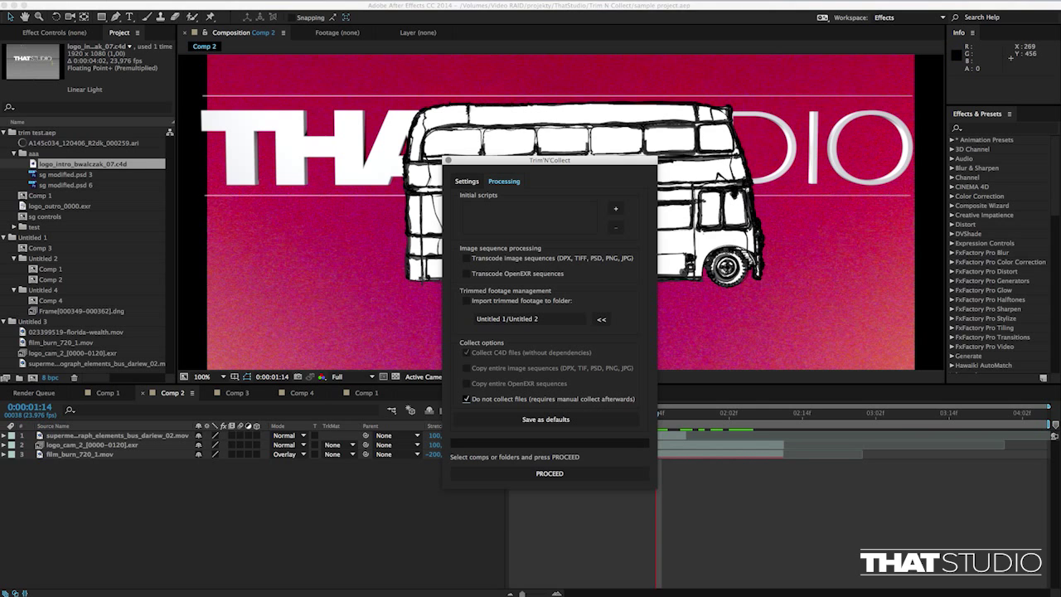
left_click(96, 0)
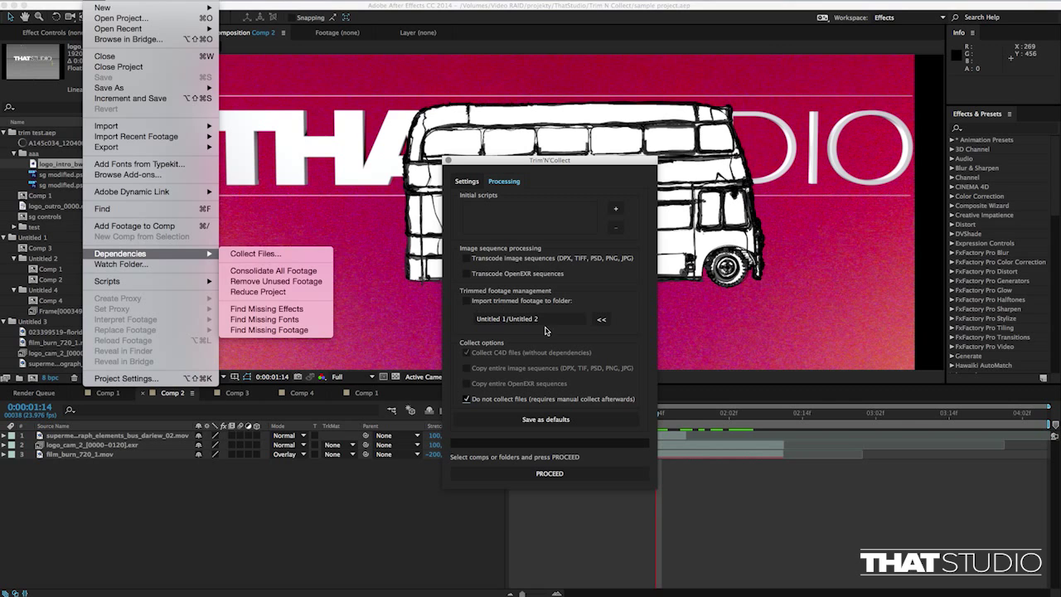
left_click(568, 373)
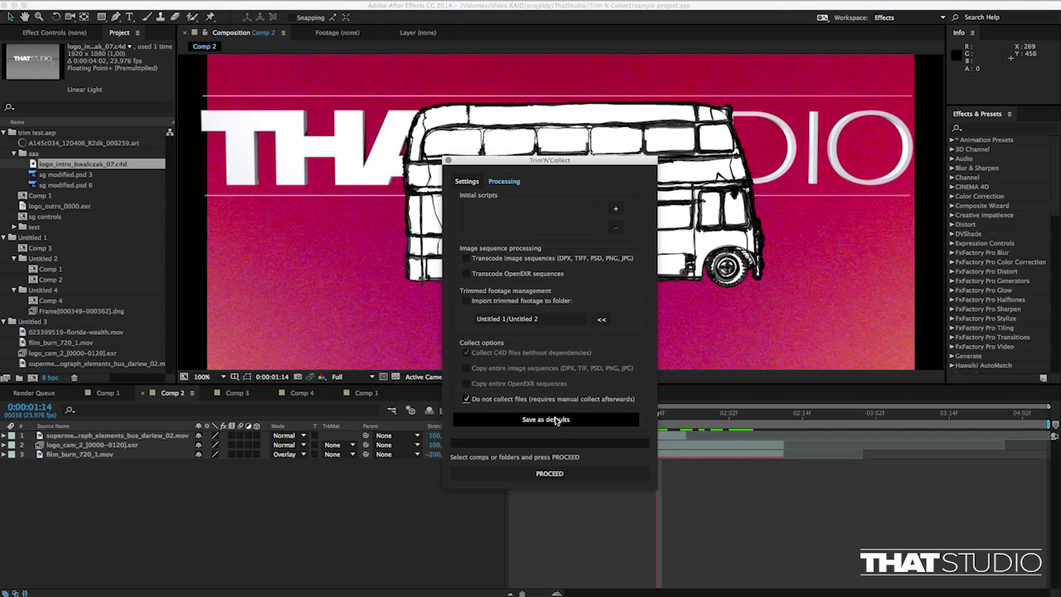
Step: Run Trim'N'Collect, accept the DNG files warning, and let the three trimmed clips render
left_click(548, 474)
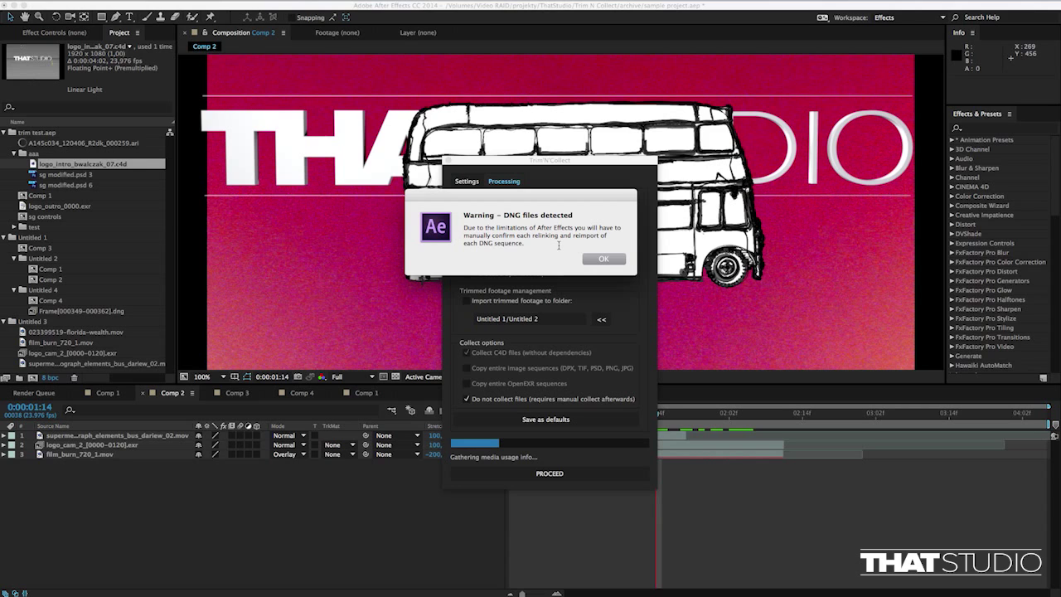
left_click(604, 260)
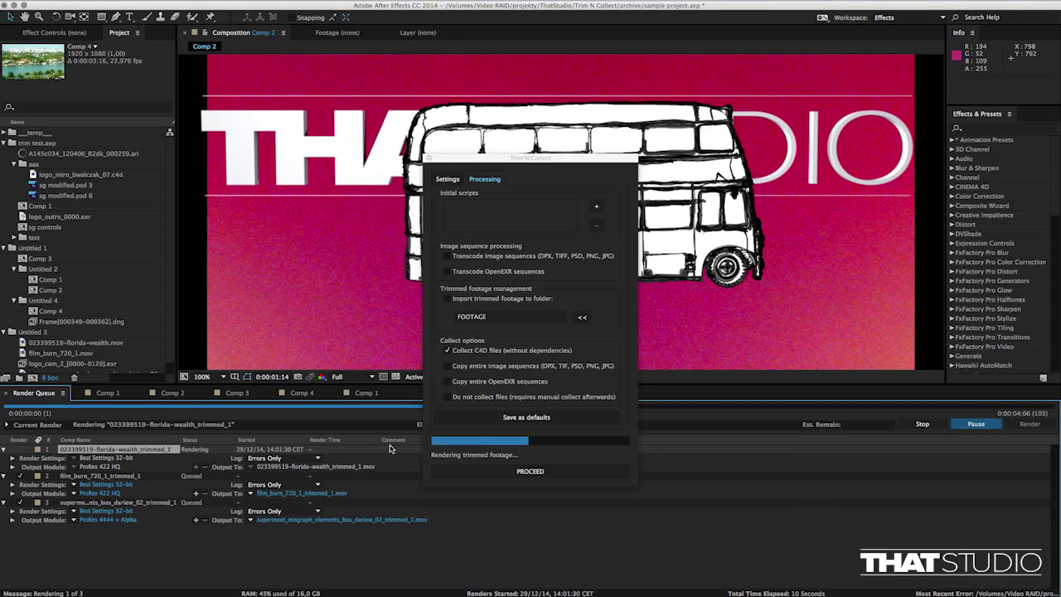
left_click_drag(549, 158, 543, 170)
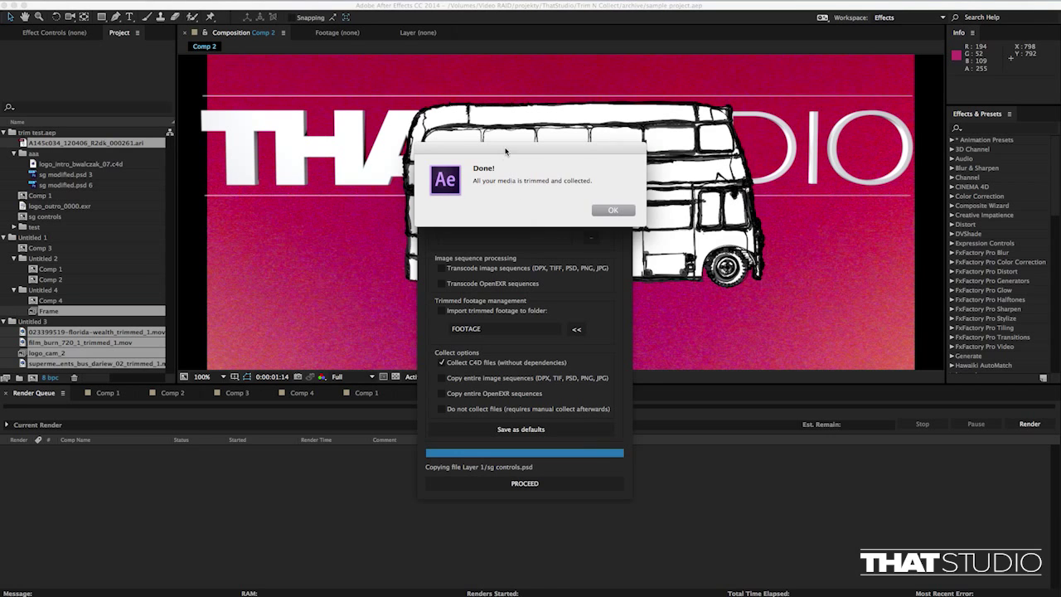
Step: Dismiss the Done! alert, then expand and collapse the archive's (Footage) and Logs folders in Finder
left_click(613, 210)
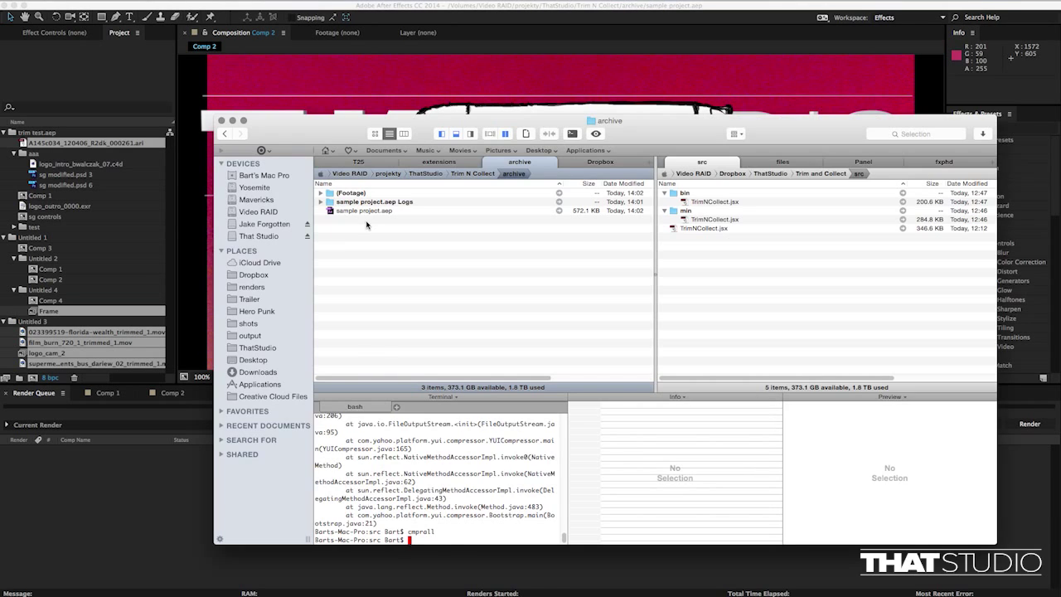
left_click(320, 193)
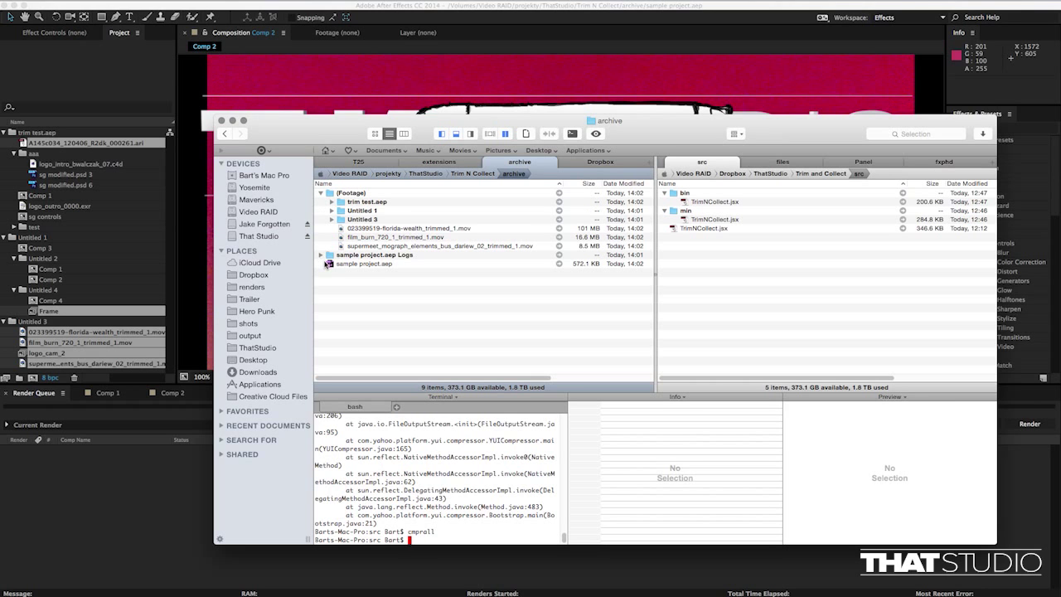
left_click(322, 255)
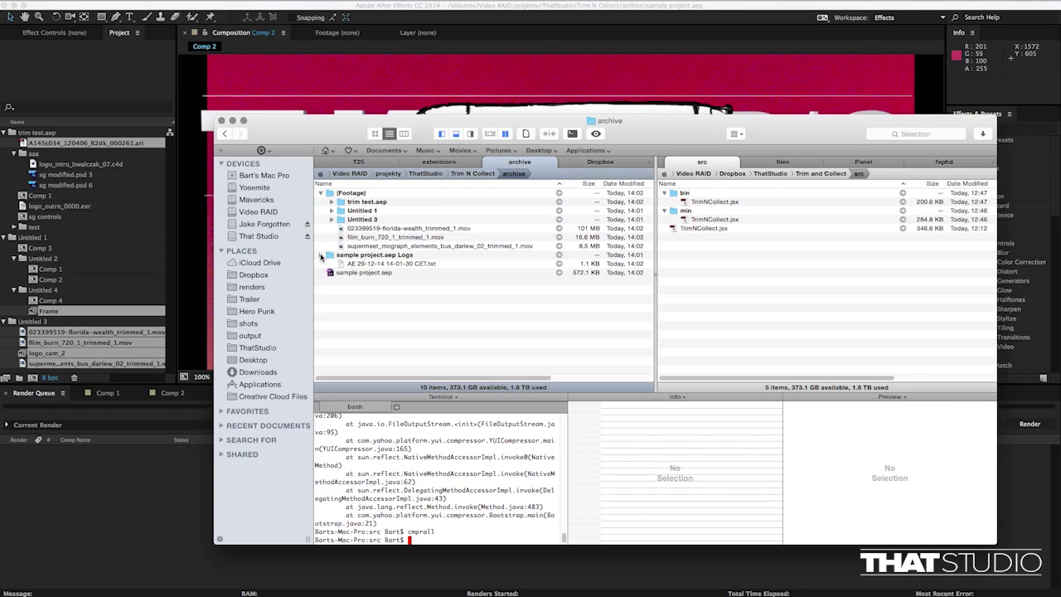
left_click(321, 257)
left_click(321, 192)
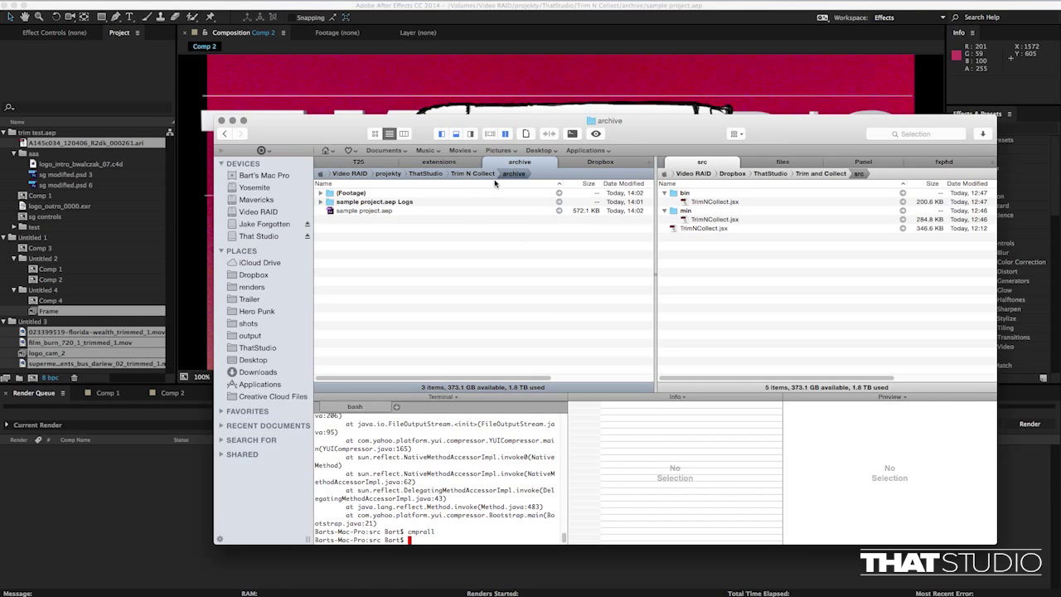
key("super+Tab")
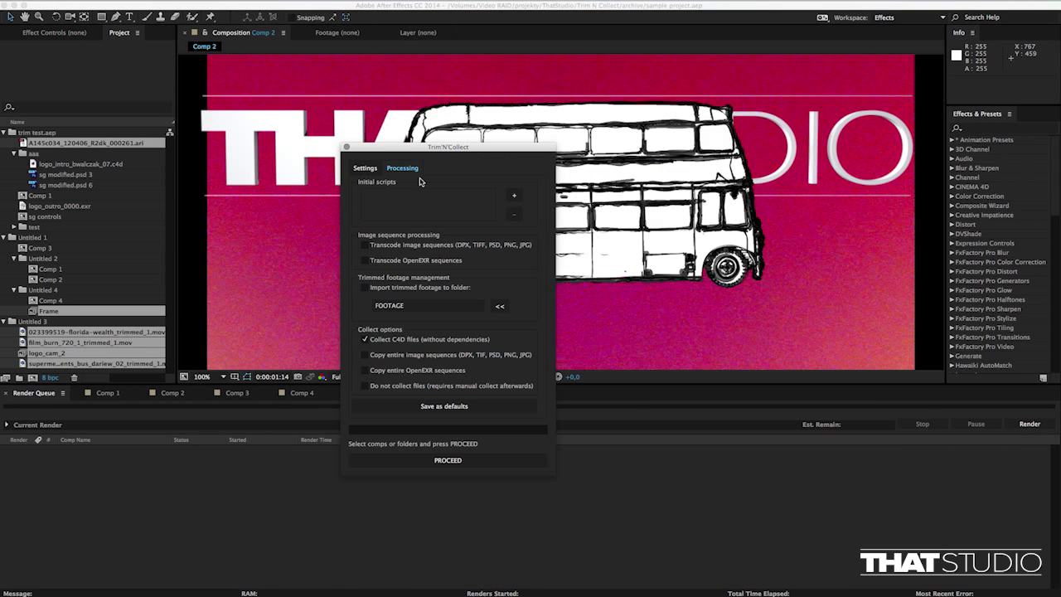